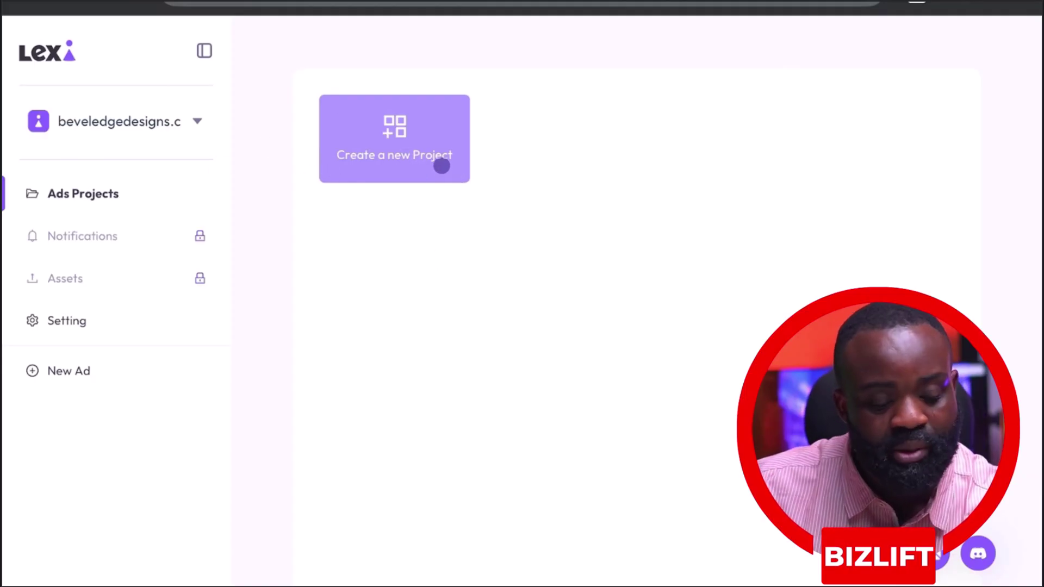
Create a new project and paste the beveledgedesigns.com store link as the page to promote.
left_click(423, 133)
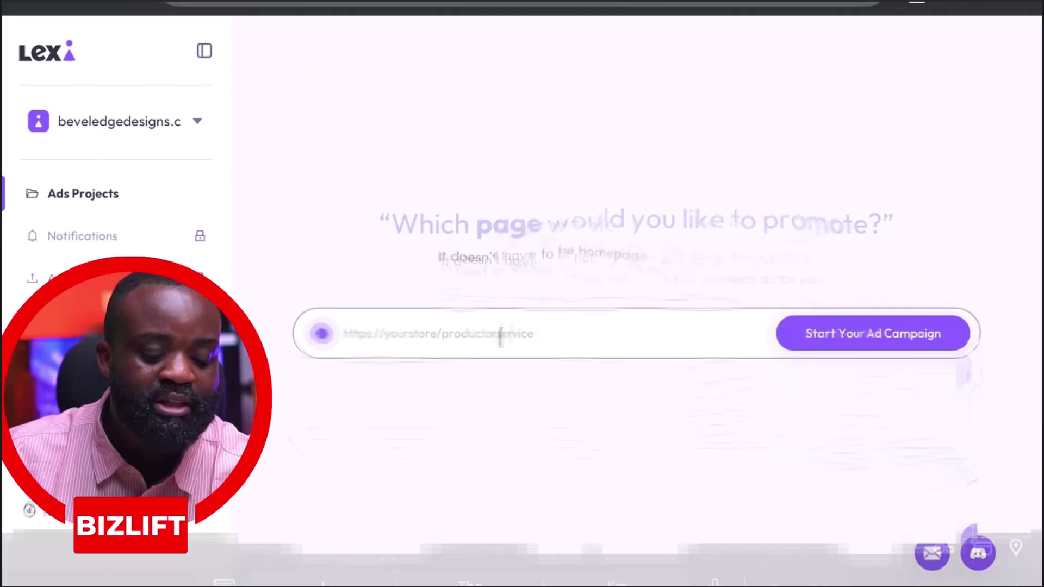
left_click(501, 333)
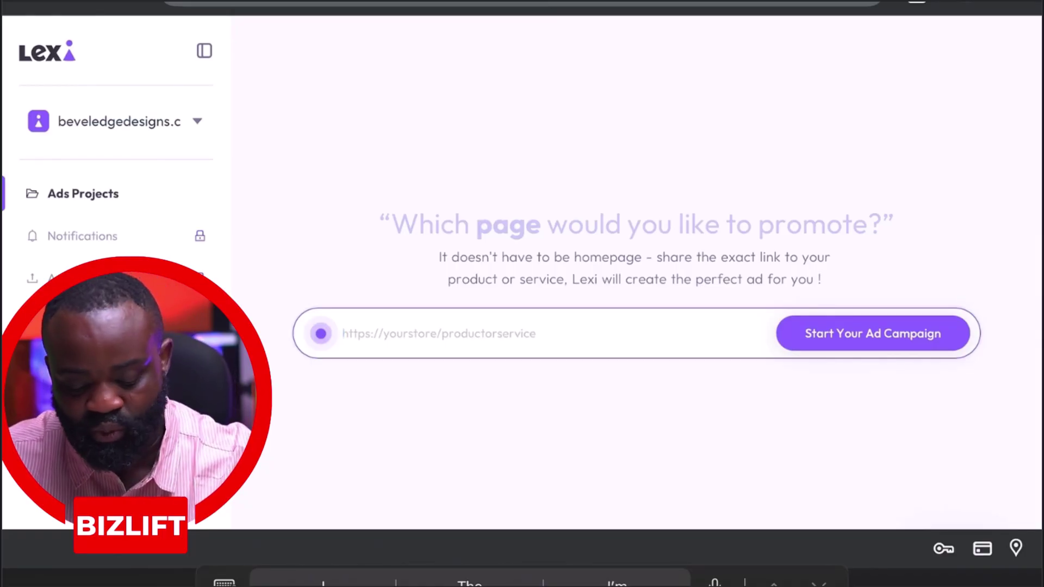
key("super")
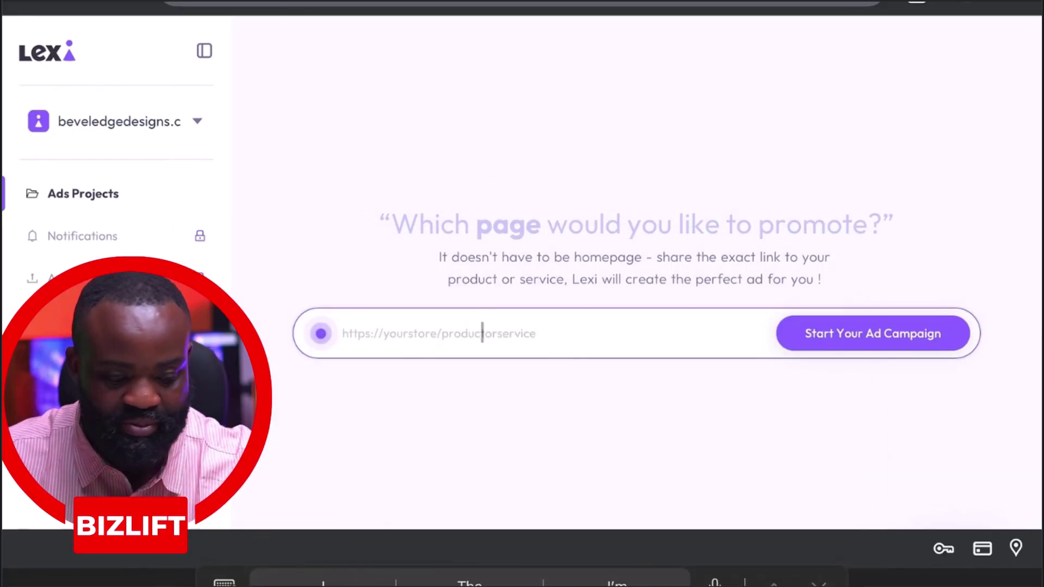
key("super+v")
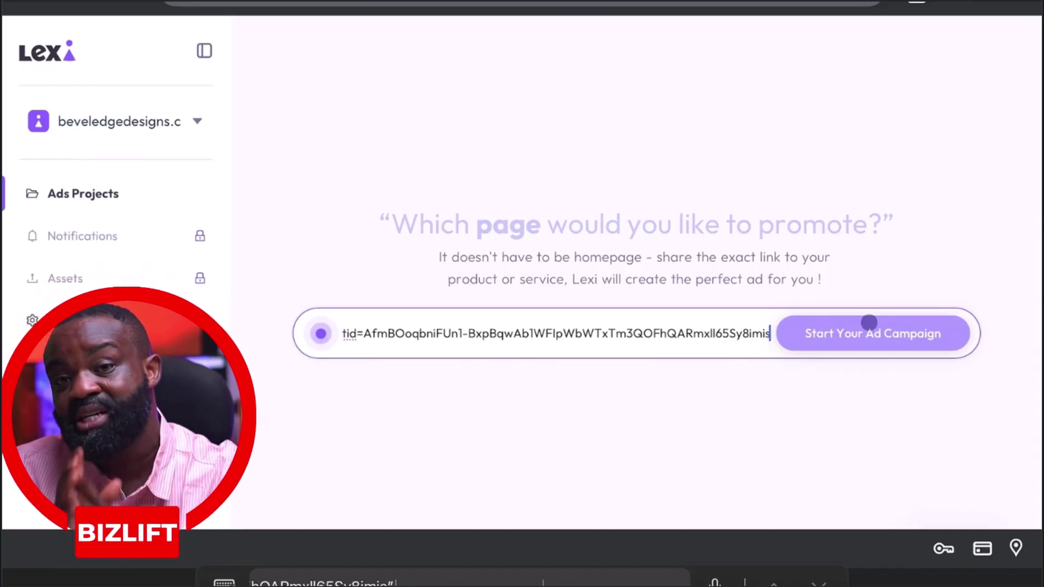
Start the ad campaign so Lexi builds the 'Luxury Custom Furniture Excellence' project form with a brand description.
left_click(869, 322)
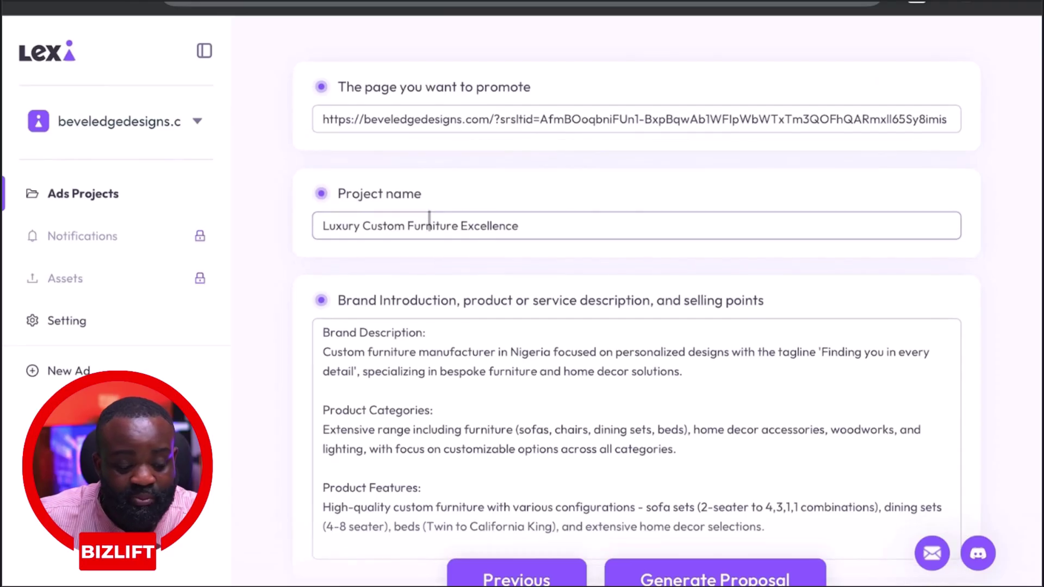
scroll(429, 217, "down", 1)
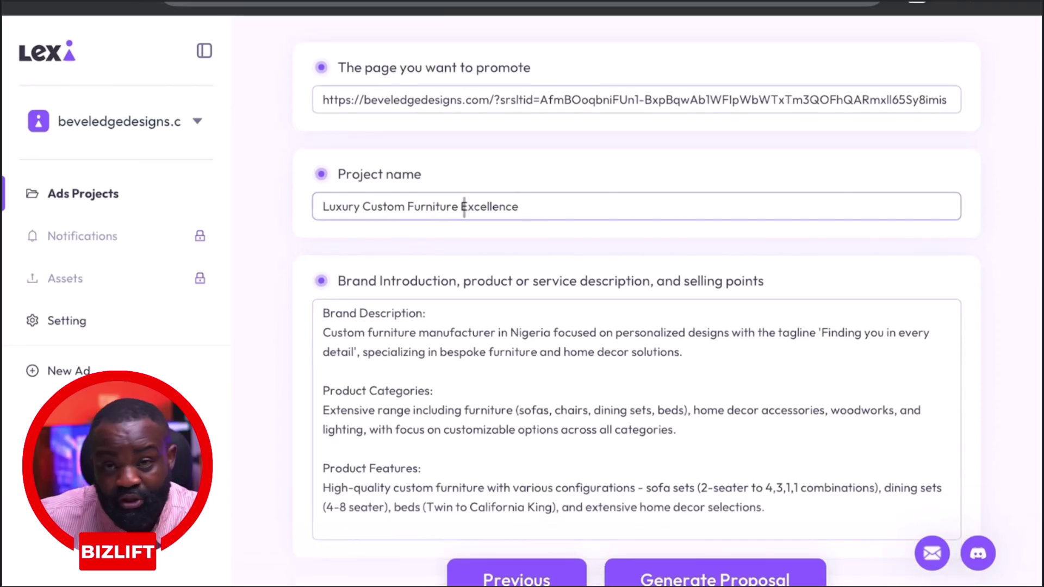
scroll(543, 212, "down", 3)
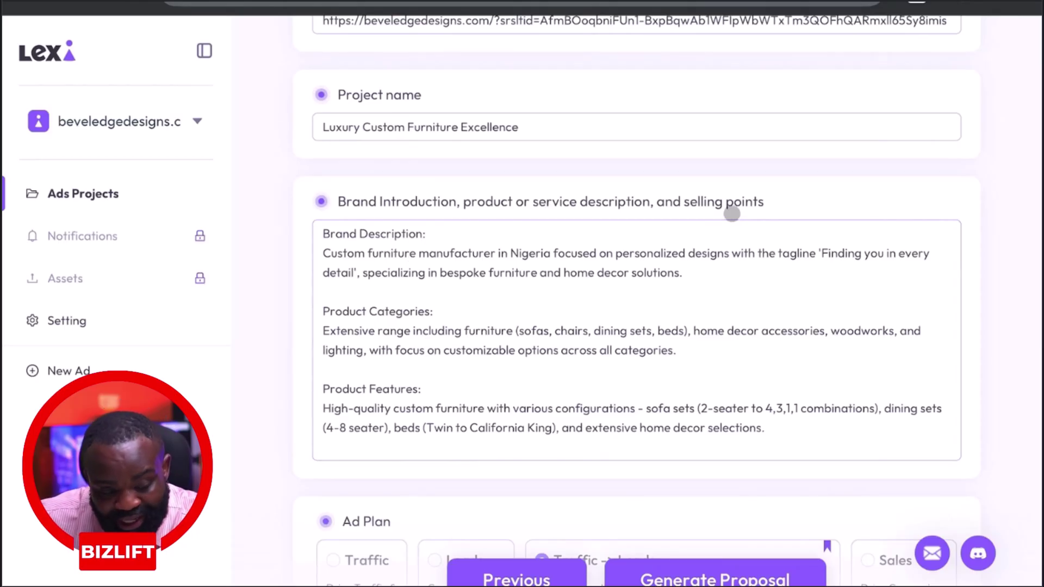
scroll(575, 342, "down", 5)
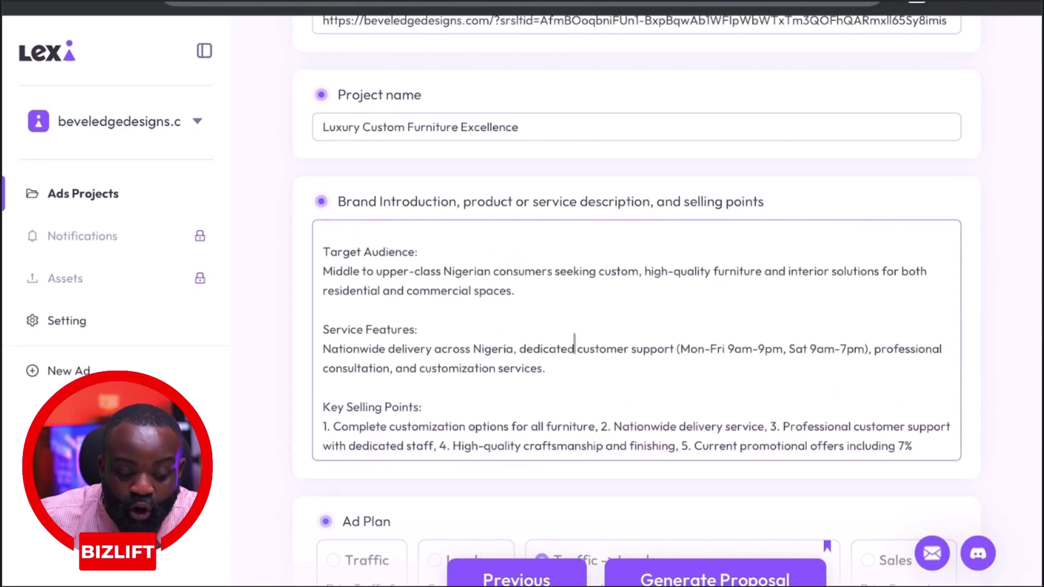
scroll(574, 342, "down", 3)
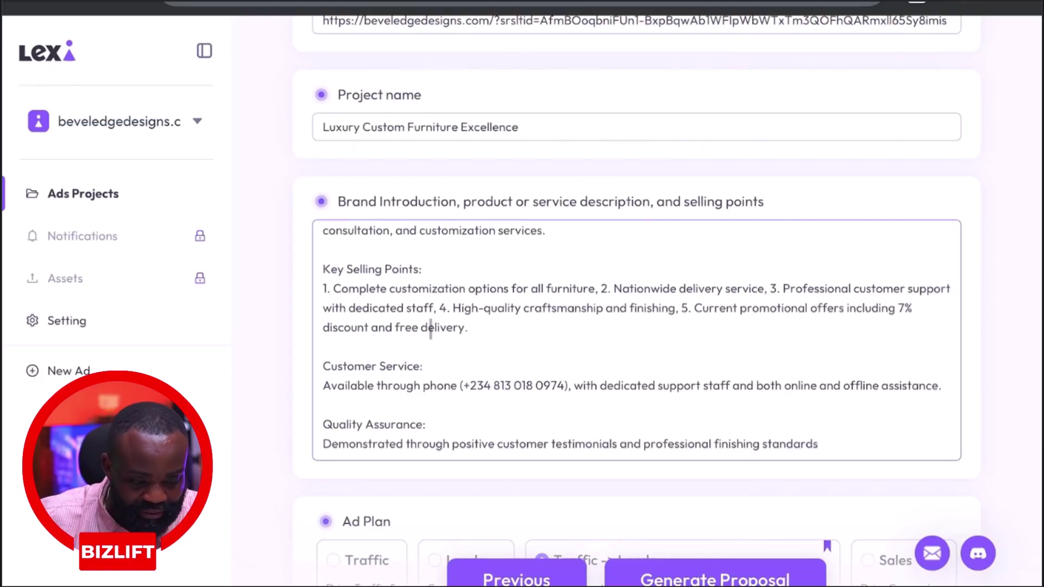
scroll(492, 438, "down", 1)
scroll(398, 476, "down", 4)
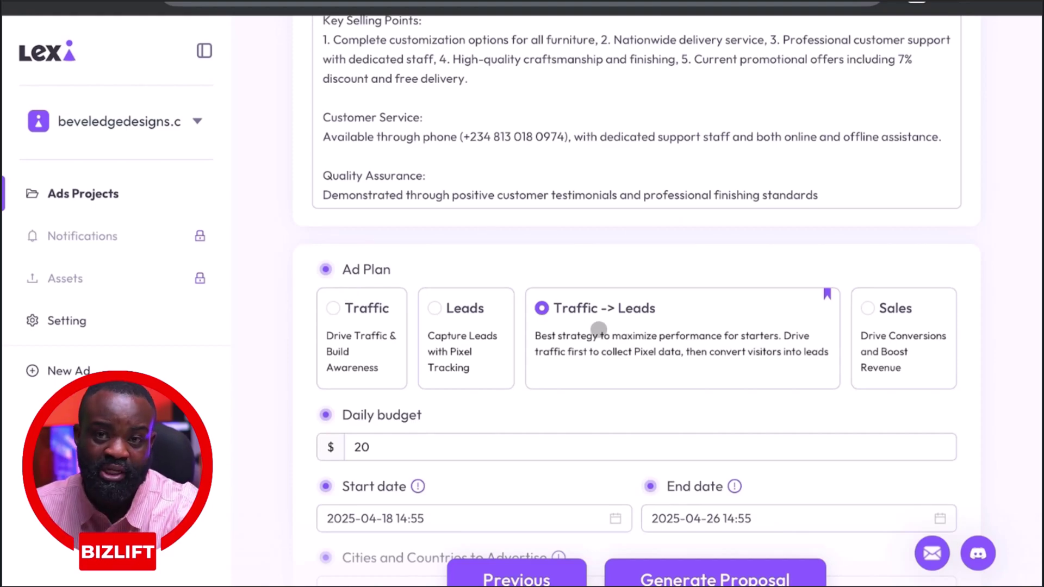
scroll(702, 337, "down", 1)
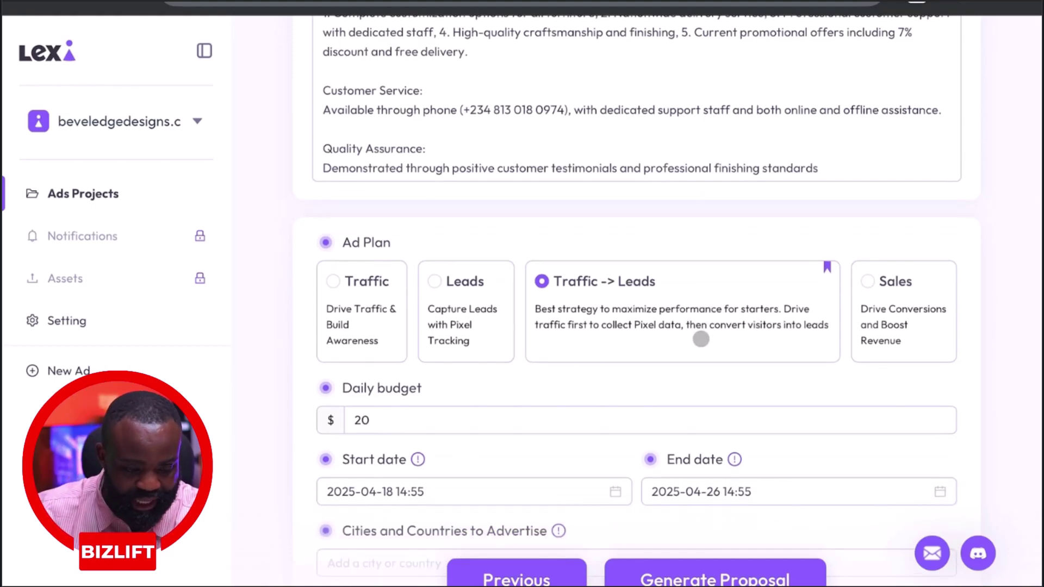
scroll(634, 333, "down", 1)
scroll(627, 334, "up", 1)
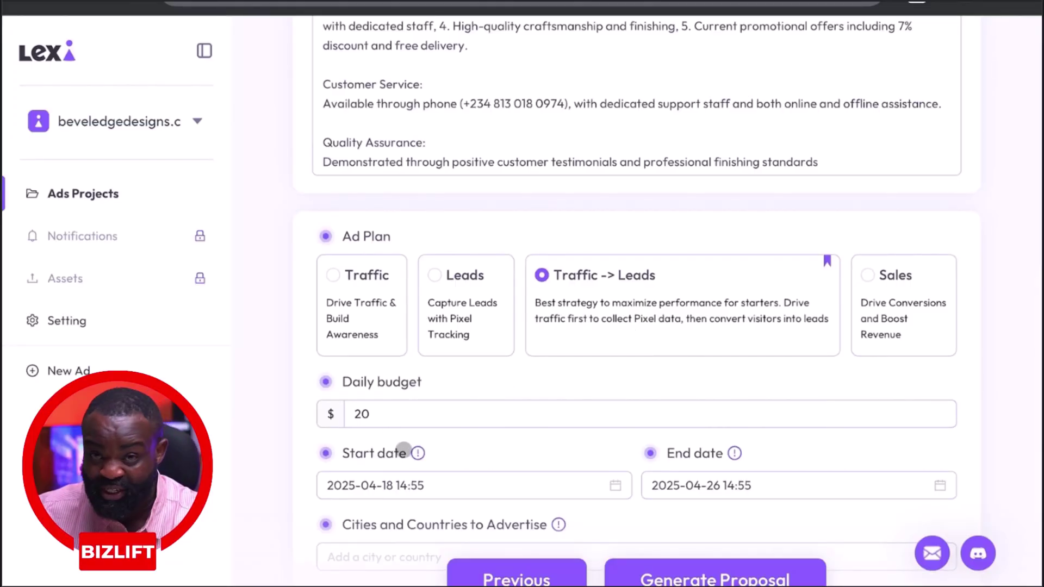
scroll(441, 459, "down", 1)
scroll(477, 517, "up", 1)
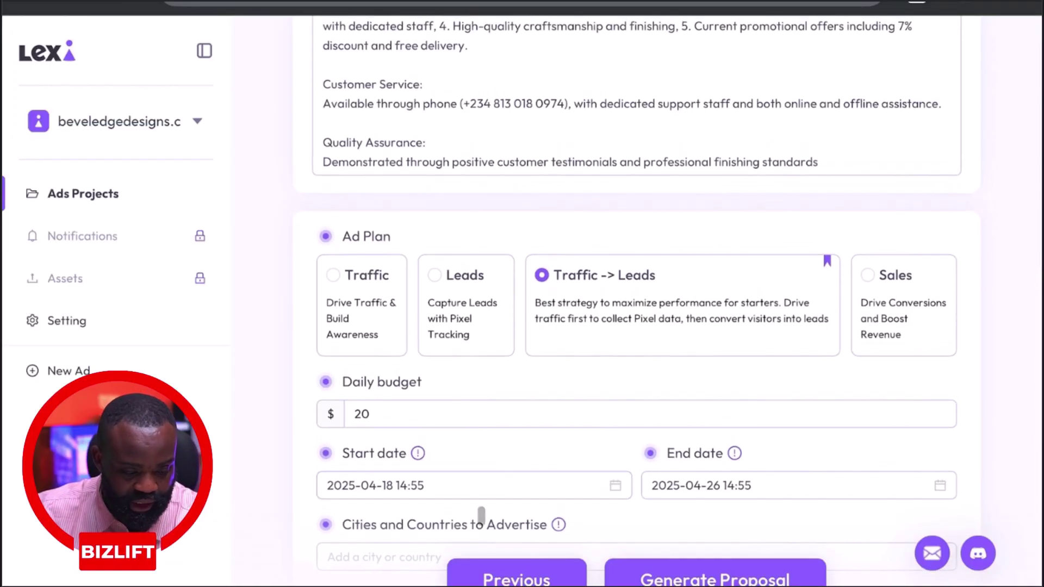
scroll(378, 544, "up", 1)
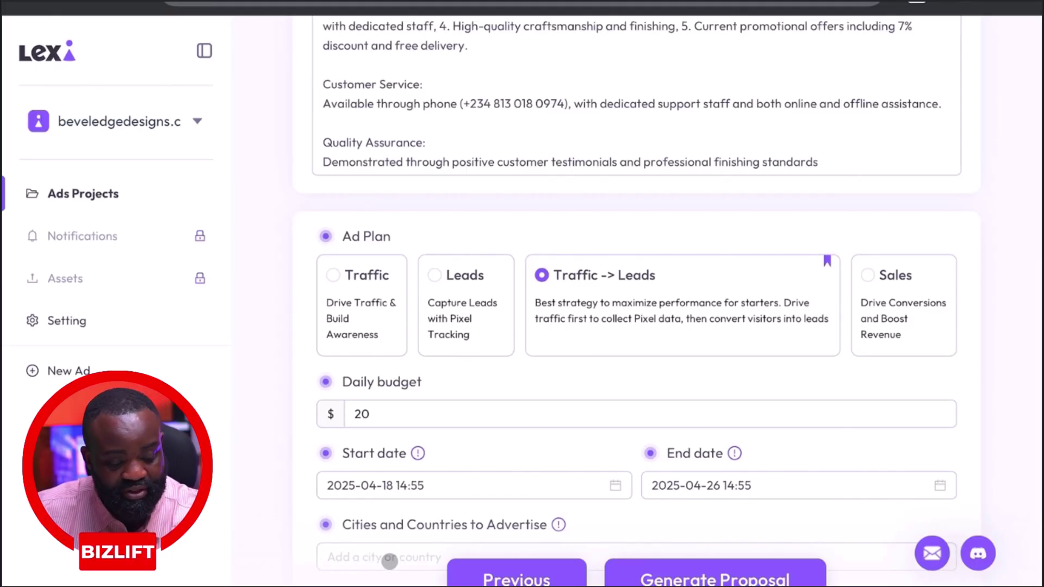
Add Lagos, Nigeria as the single target city in the Cities and Countries field.
left_click(443, 484)
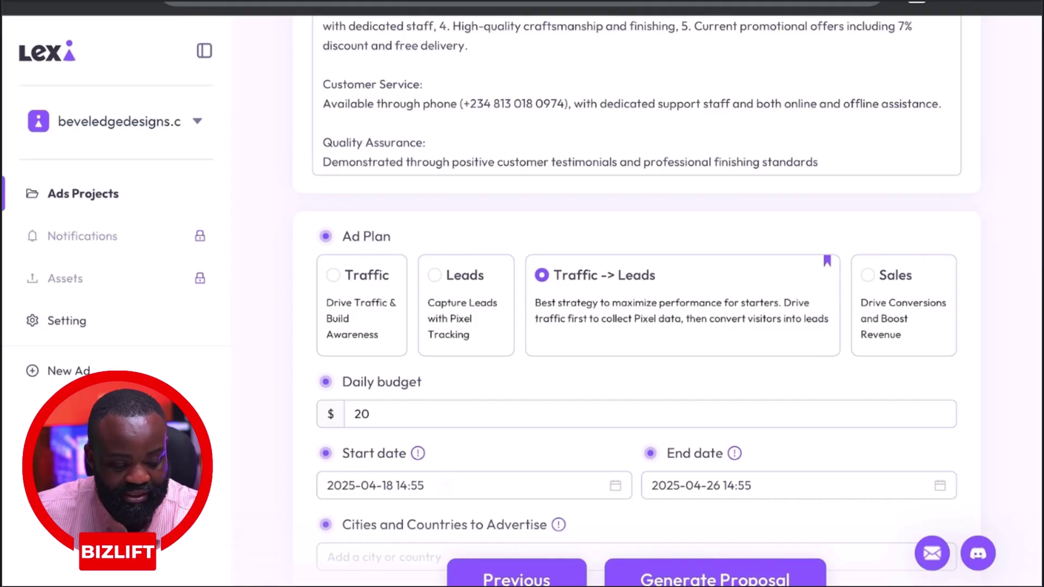
left_click(380, 555)
type("Lagos")
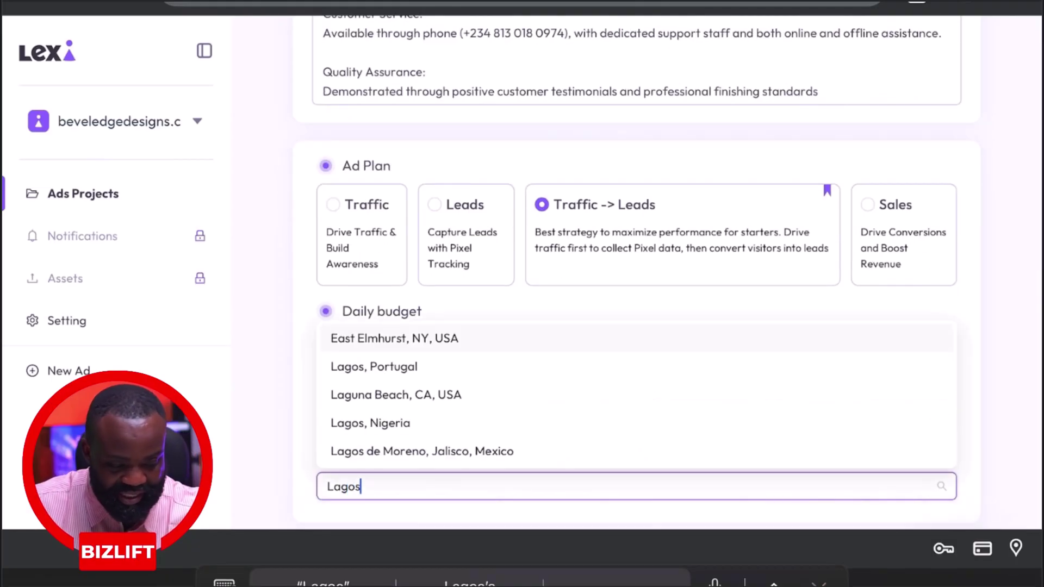
left_click(370, 423)
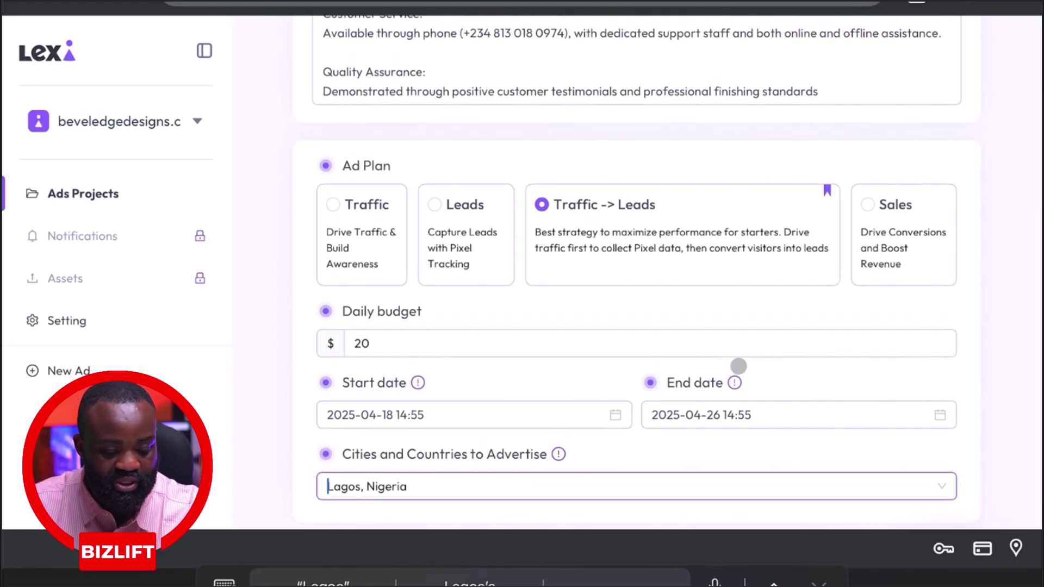
scroll(738, 366, "down", 4)
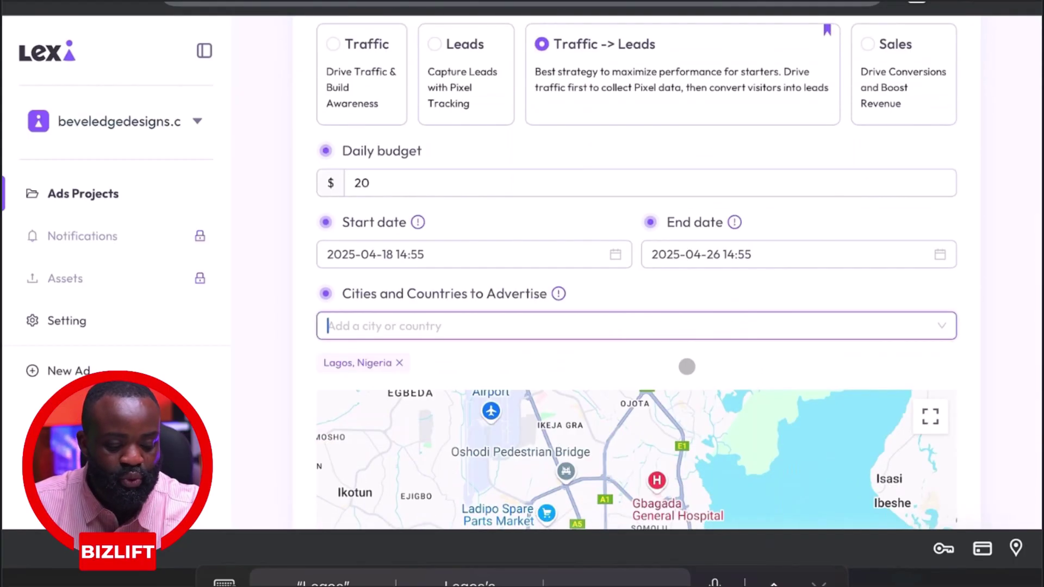
scroll(703, 270, "down", 2)
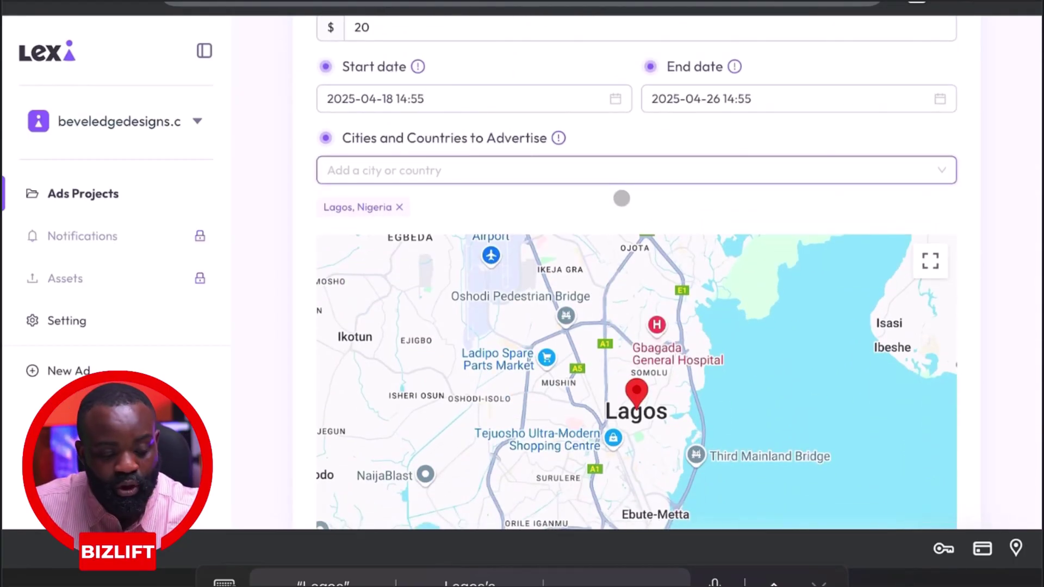
scroll(544, 234, "down", 2)
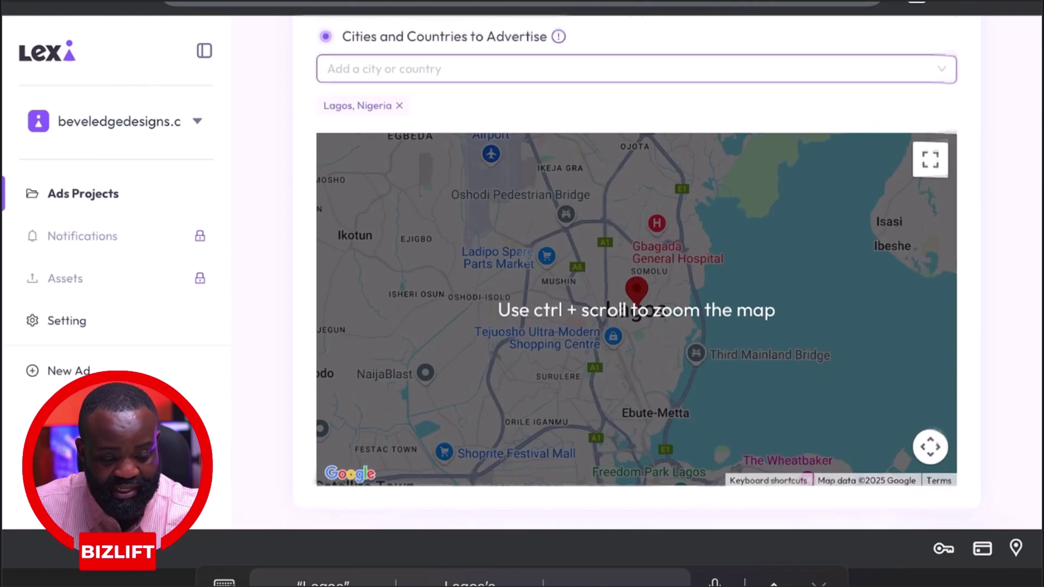
scroll(995, 403, "up", 1)
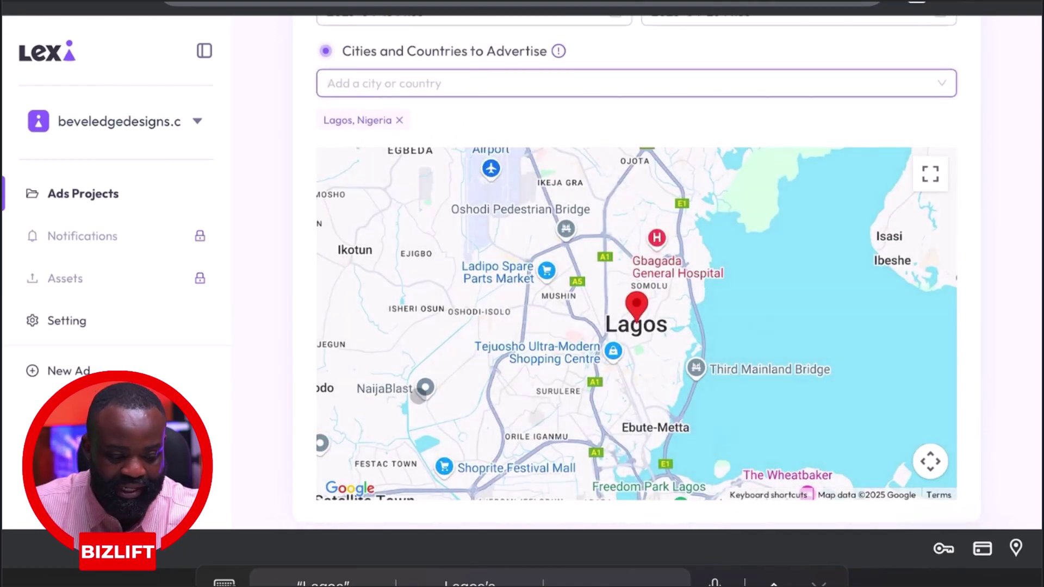
scroll(304, 386, "down", 1)
left_click(304, 387)
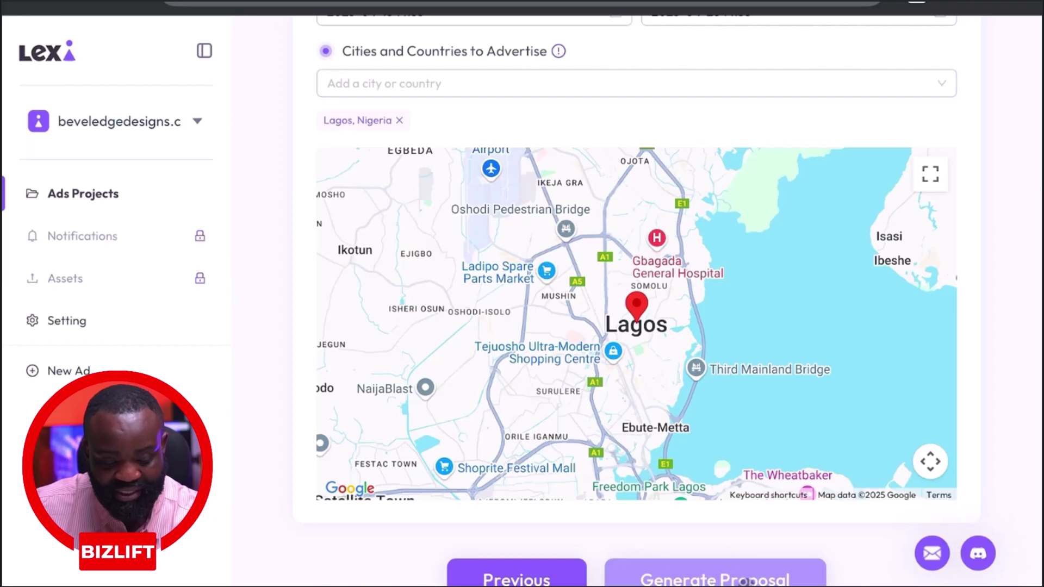
Generate the proposal's five ad sets, led by Urban Premium Homeowners aged 30–55 in Lagos.
left_click(745, 581)
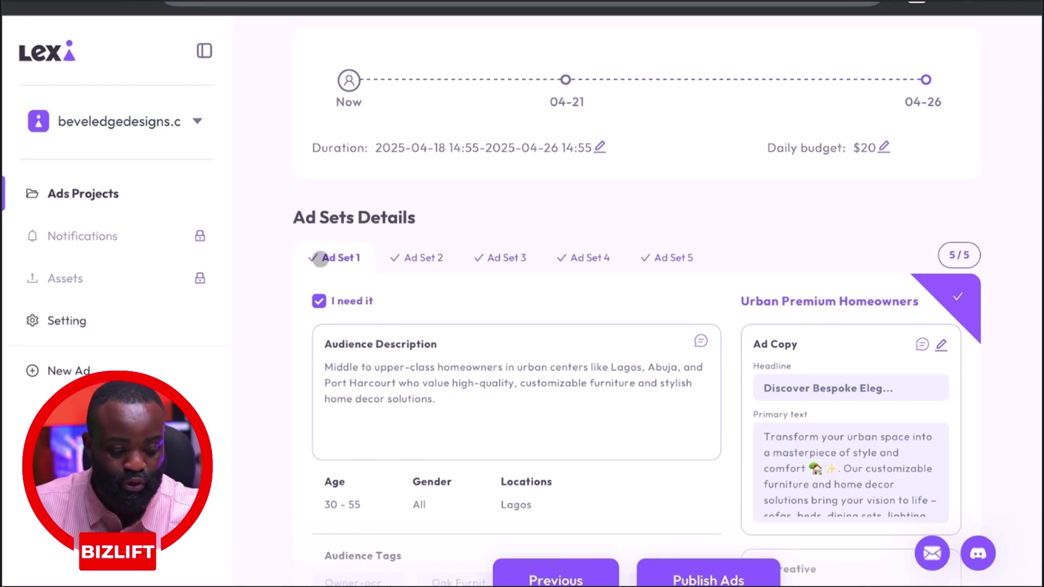
scroll(385, 345, "down", 1)
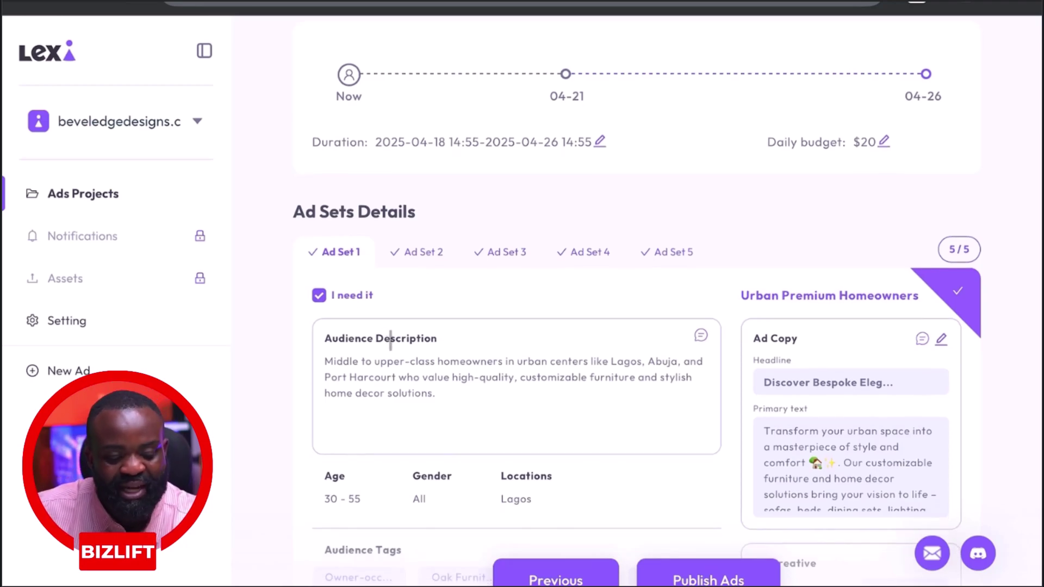
scroll(390, 353, "down", 1)
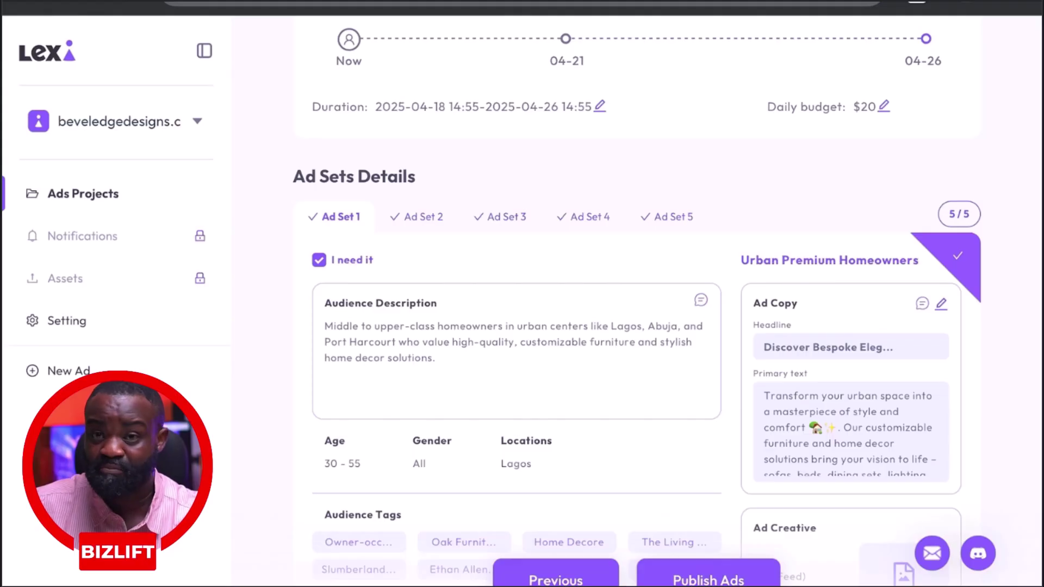
scroll(348, 424, "down", 1)
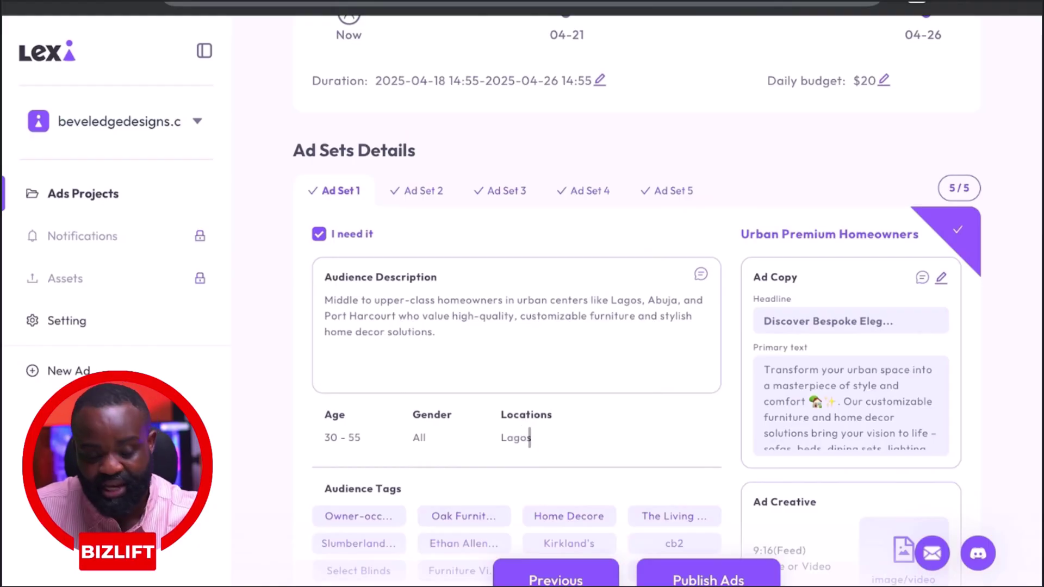
scroll(494, 436, "down", 3)
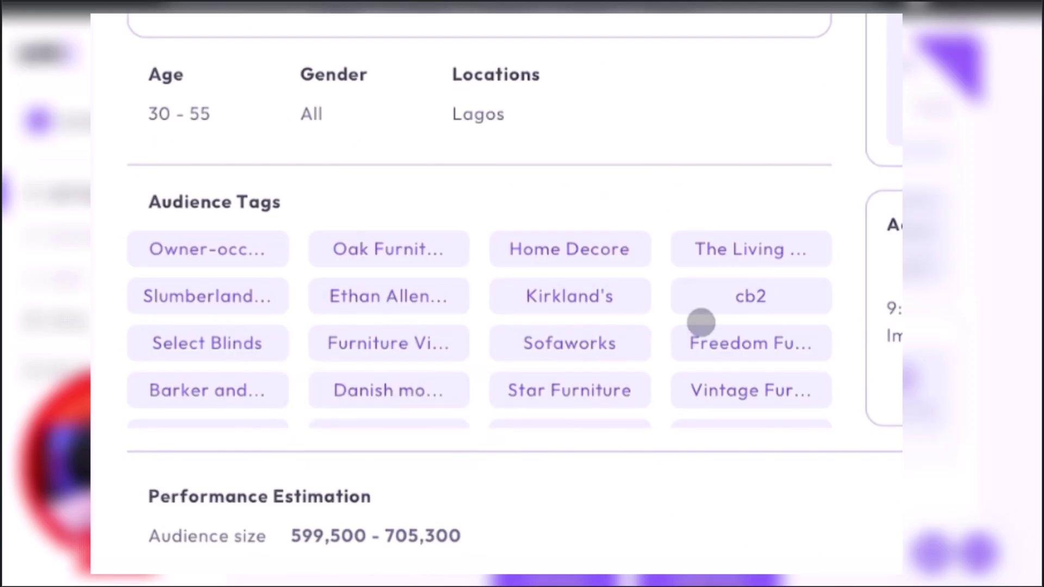
scroll(422, 293, "down", 2)
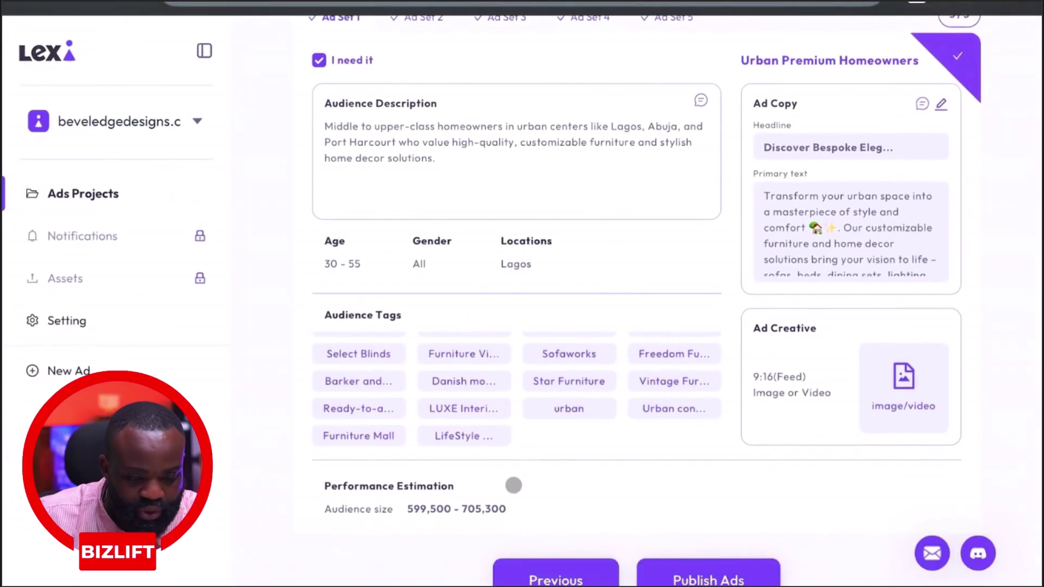
scroll(513, 484, "up", 1)
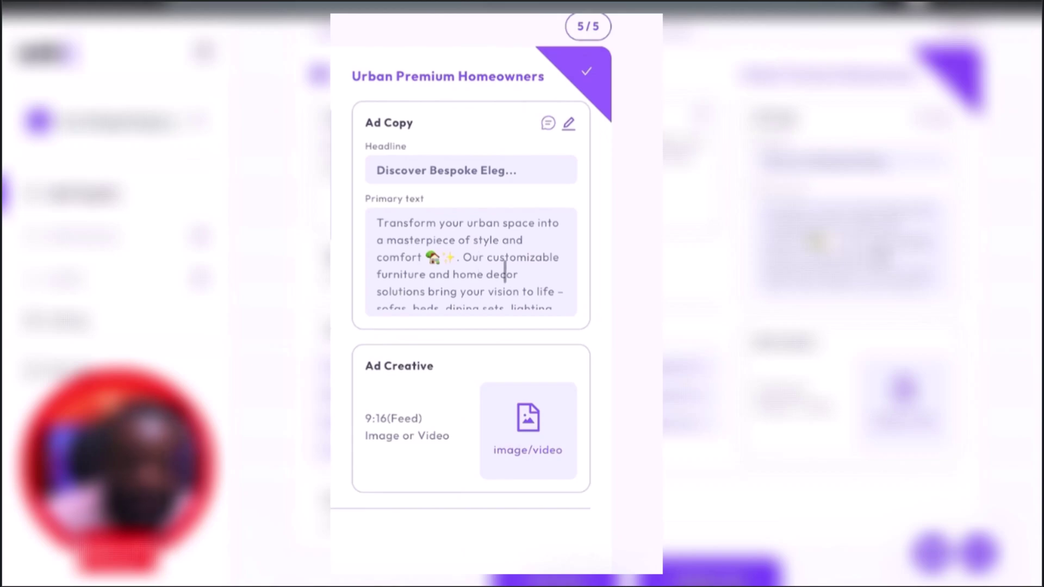
scroll(505, 269, "down", 1)
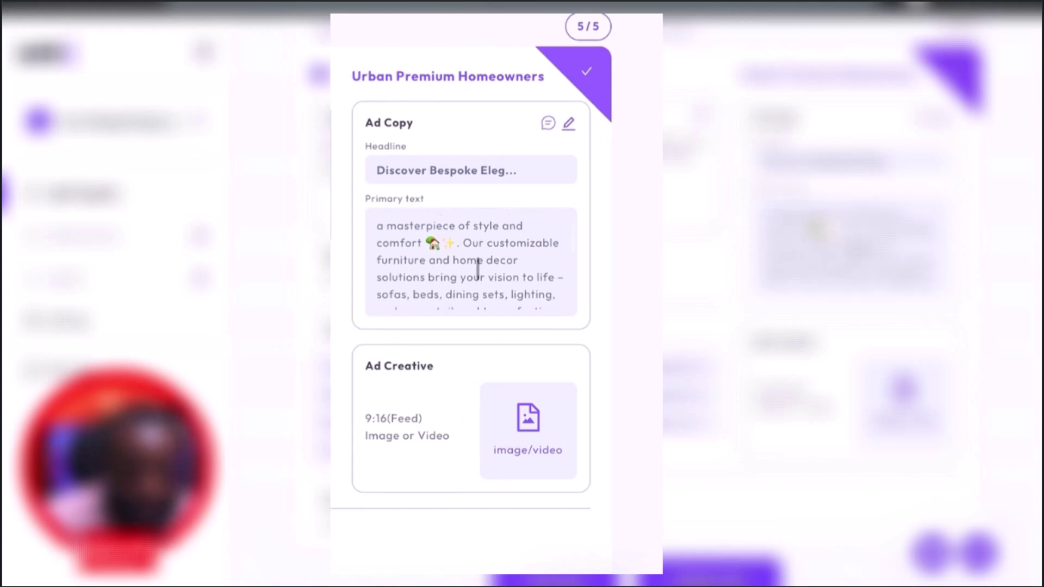
scroll(437, 266, "down", 1)
scroll(437, 266, "down", 2)
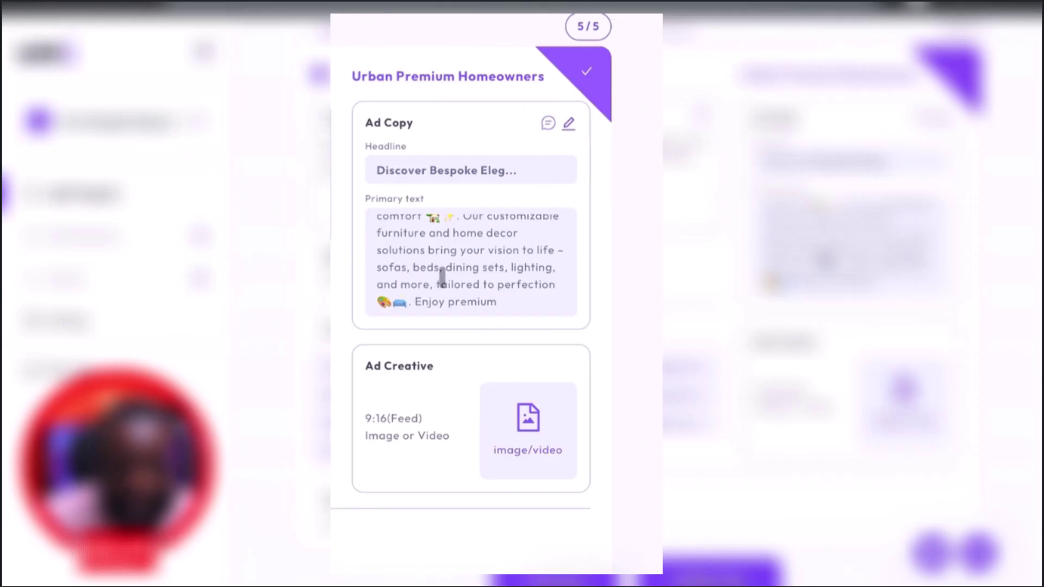
scroll(454, 280, "down", 2)
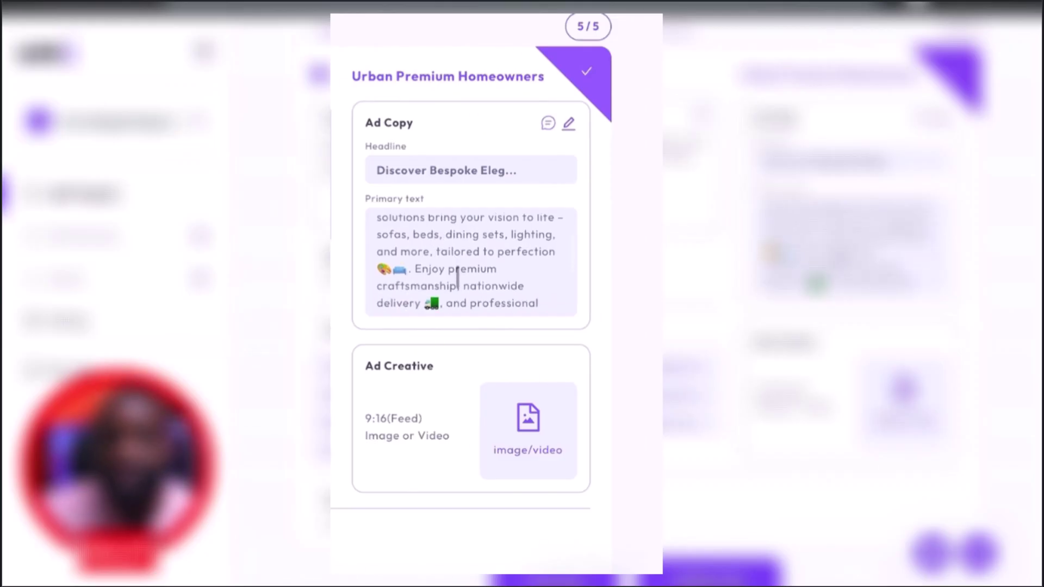
scroll(458, 279, "down", 1)
scroll(458, 277, "down", 1)
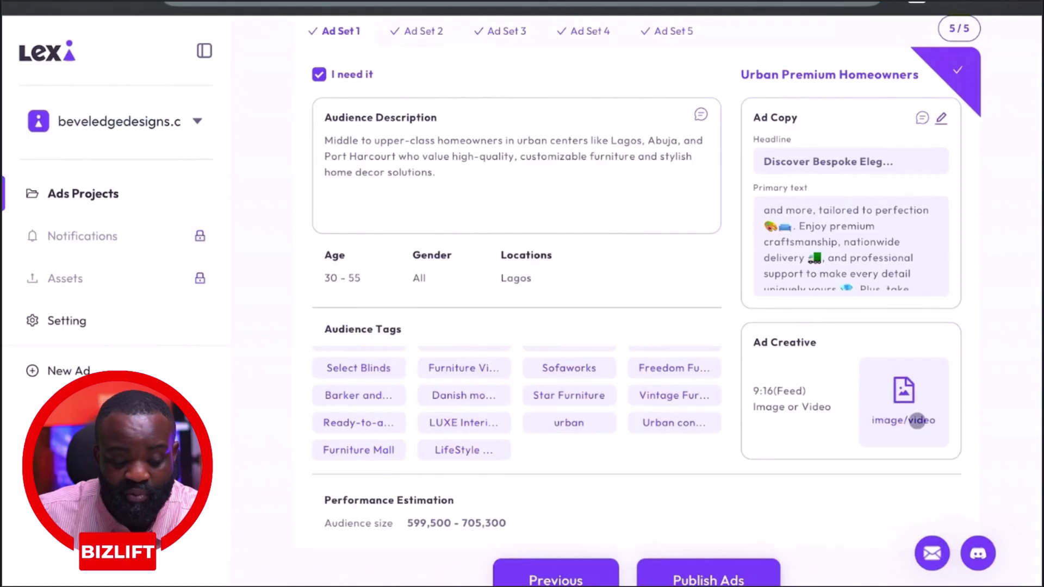
scroll(392, 284, "up", 2)
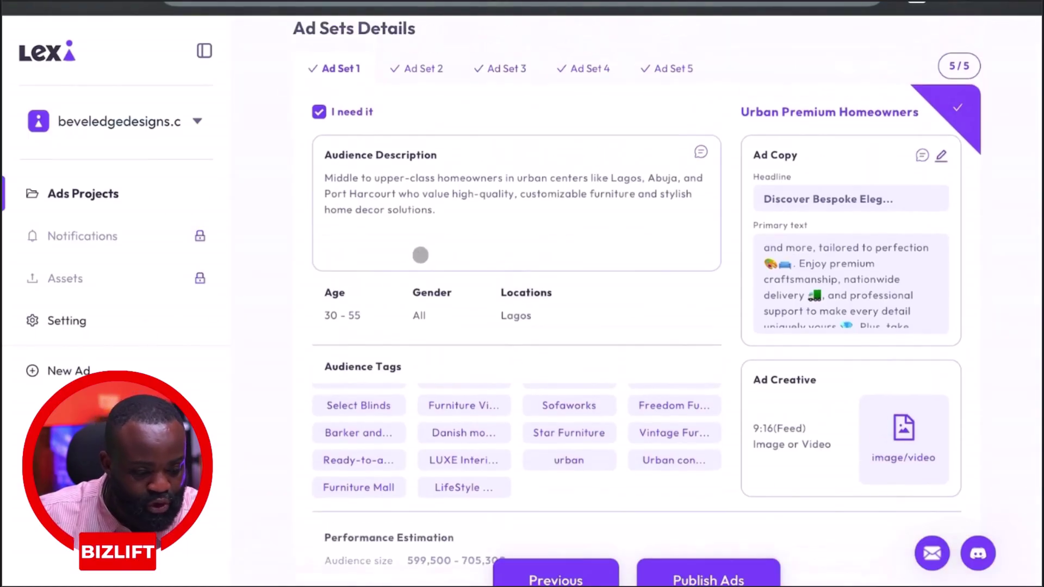
Review Ad Set 2, Corporate Office Decorators, ages 30–55, estimated 7,500,000–8,800,000 people.
left_click(419, 119)
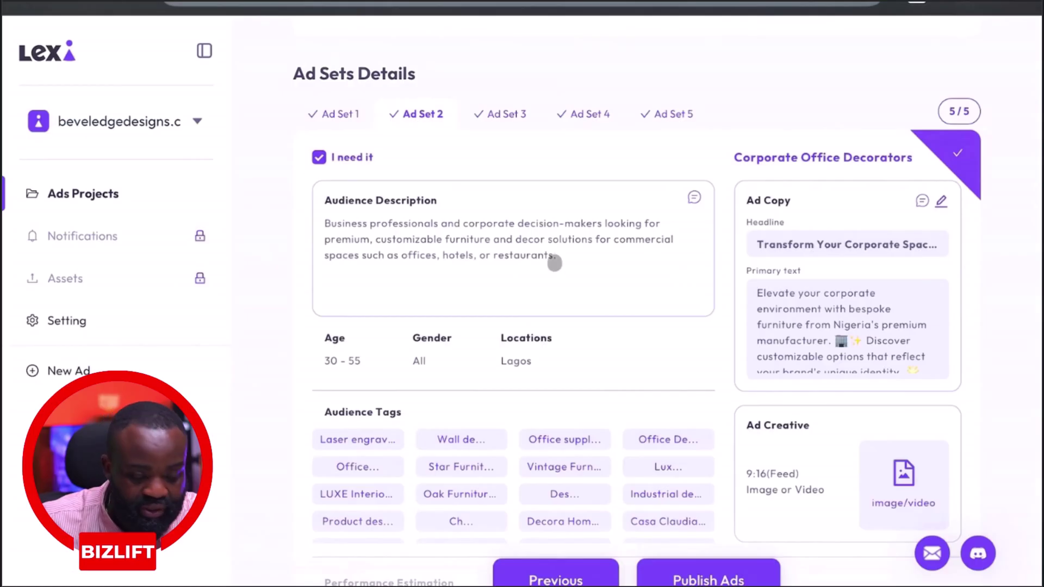
scroll(542, 277, "down", 1)
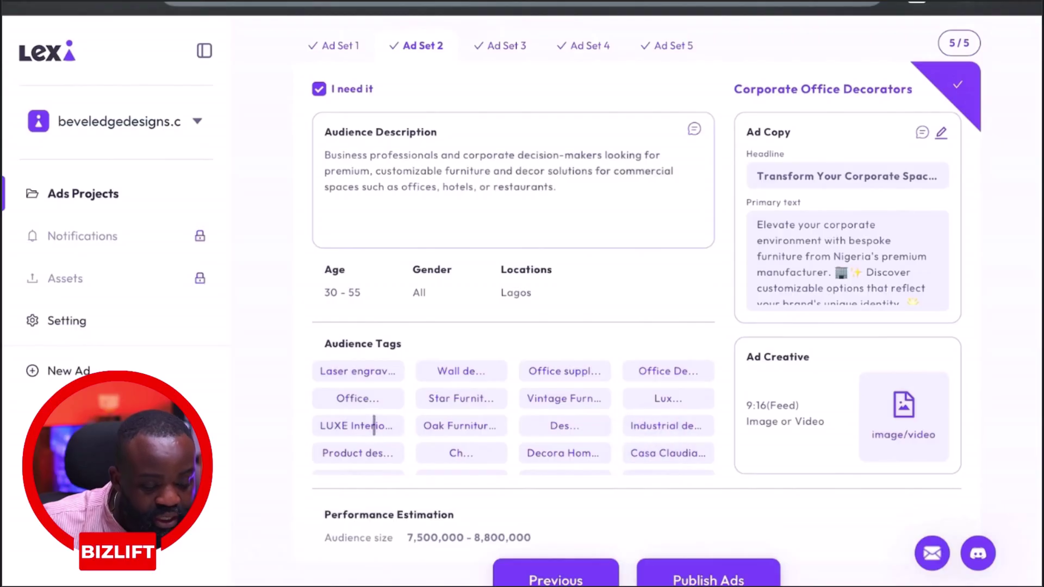
scroll(513, 406, "down", 2)
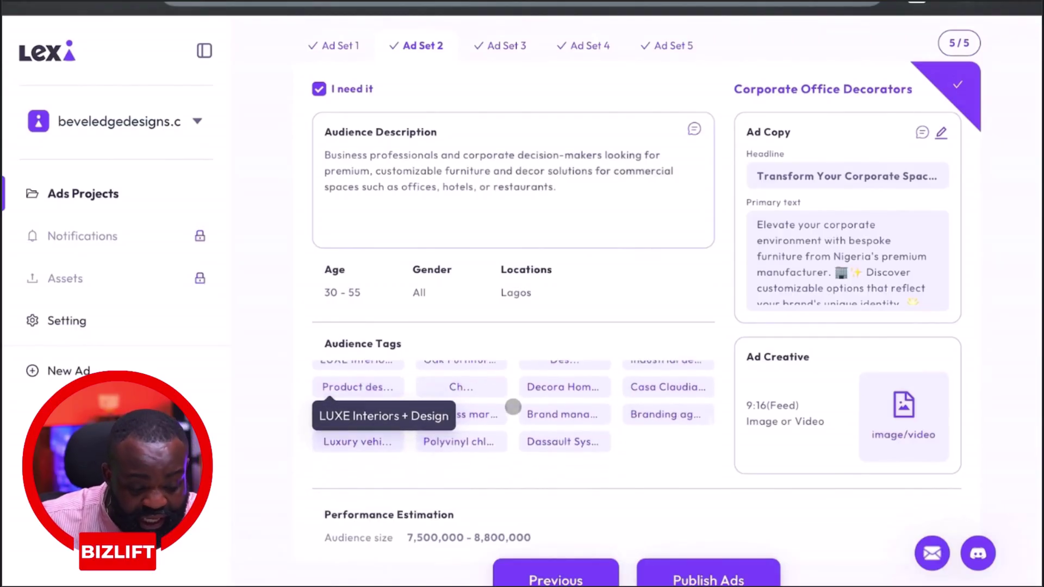
scroll(513, 406, "up", 3)
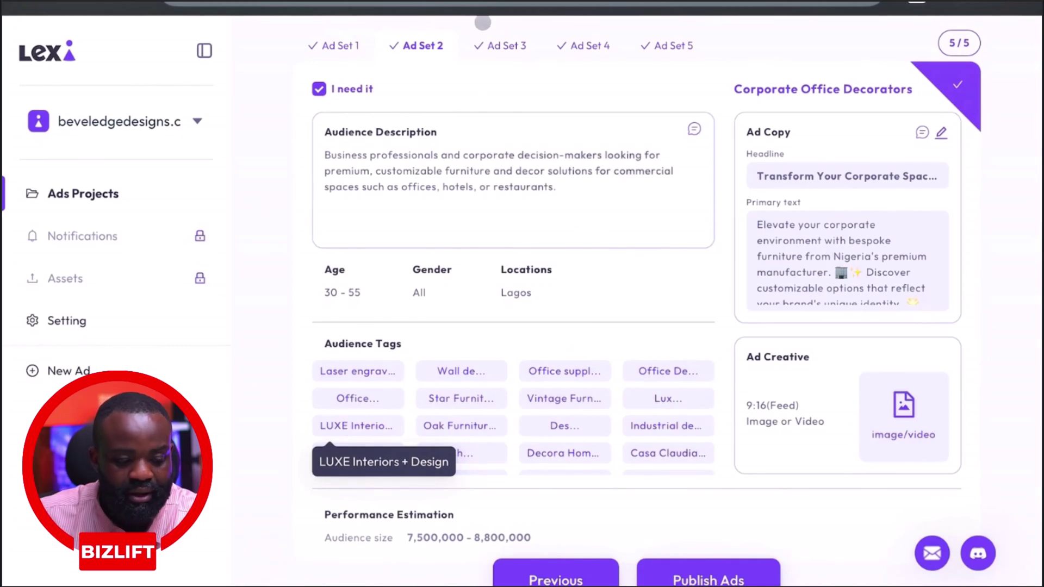
Review Ad Set 3, Young Luxury Lifestyle Enthusiasts, ages 25–35, estimated 2,900,000–3,400,000 people.
left_click(497, 49)
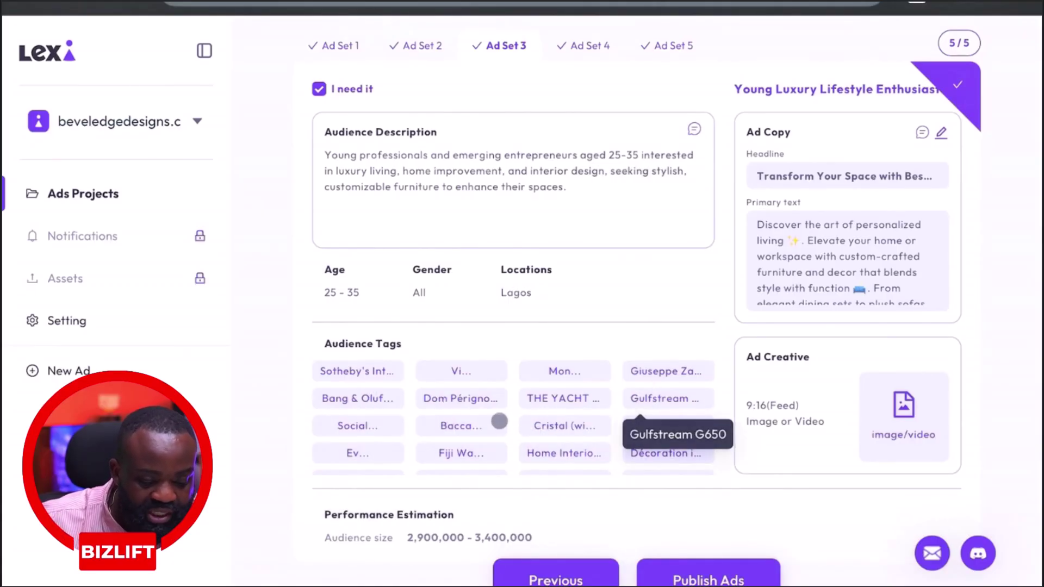
scroll(497, 420, "down", 3)
scroll(490, 419, "up", 1)
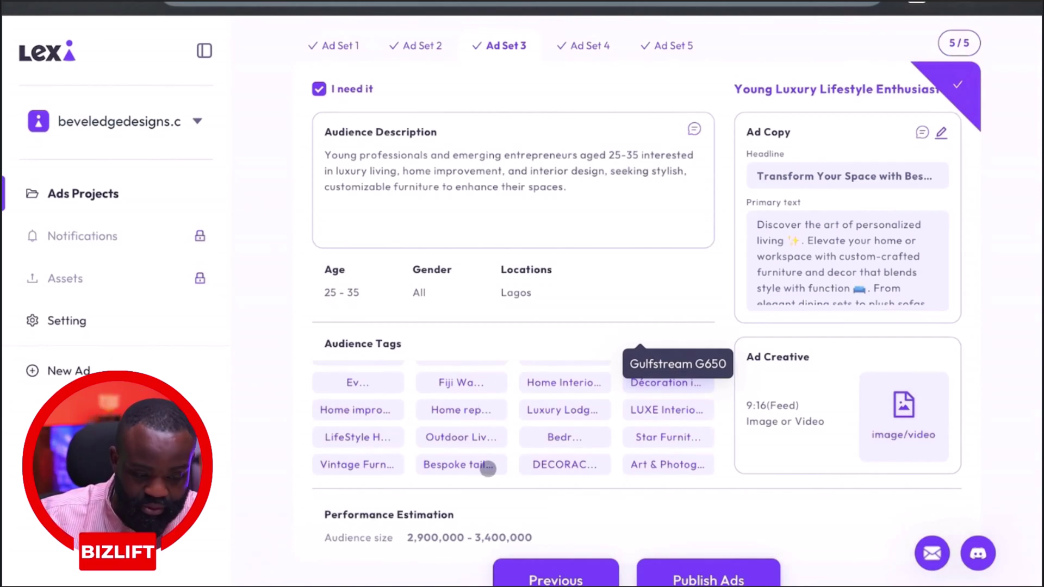
scroll(482, 449, "up", 1)
scroll(606, 253, "up", 2)
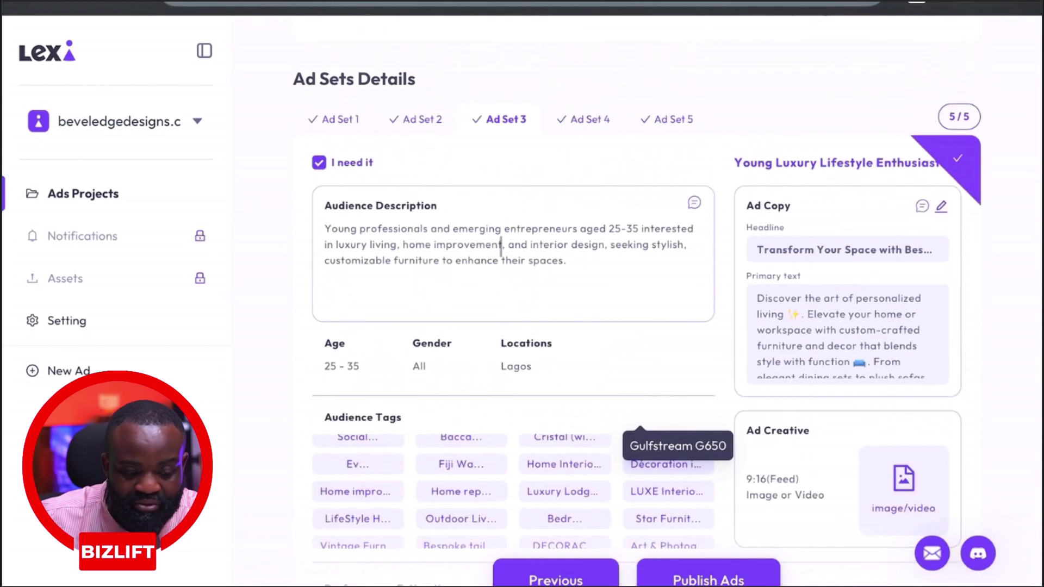
Review Ad Set 4, Instagram Home Design Aficionados, ages 25–45, estimated 672,500–791,100 people.
left_click(582, 126)
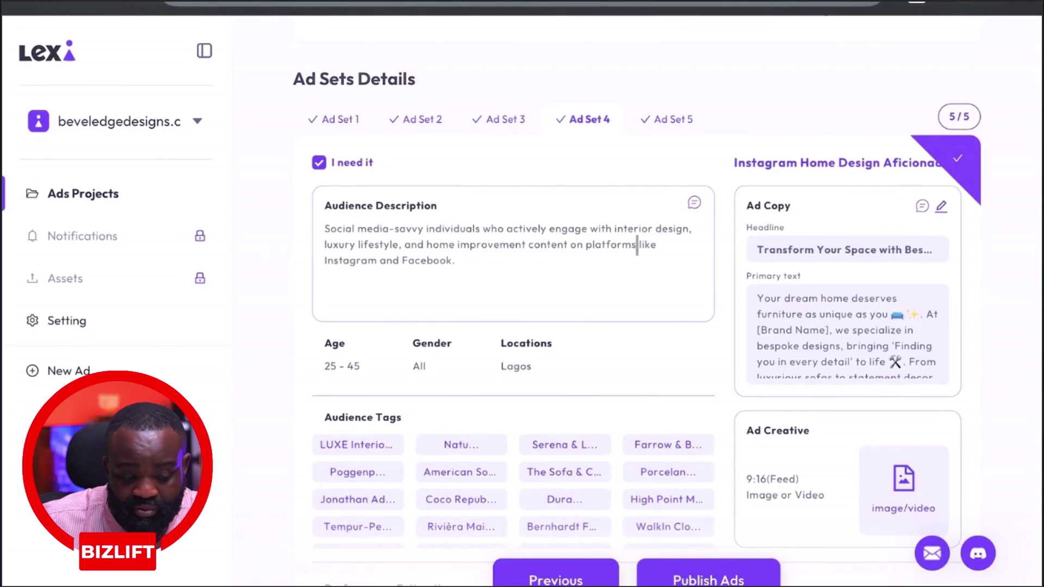
scroll(382, 300, "down", 1)
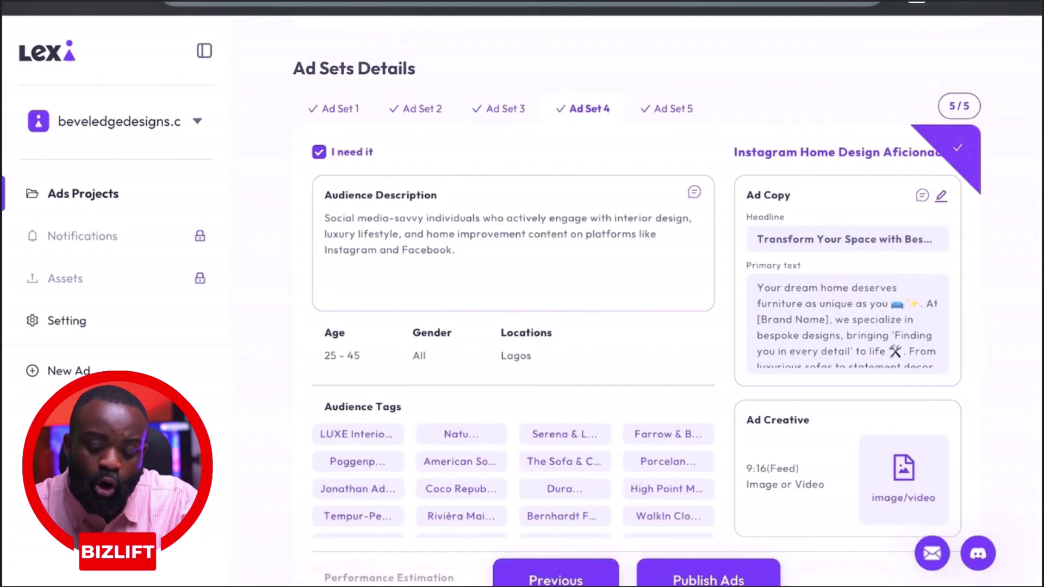
scroll(429, 370, "down", 3)
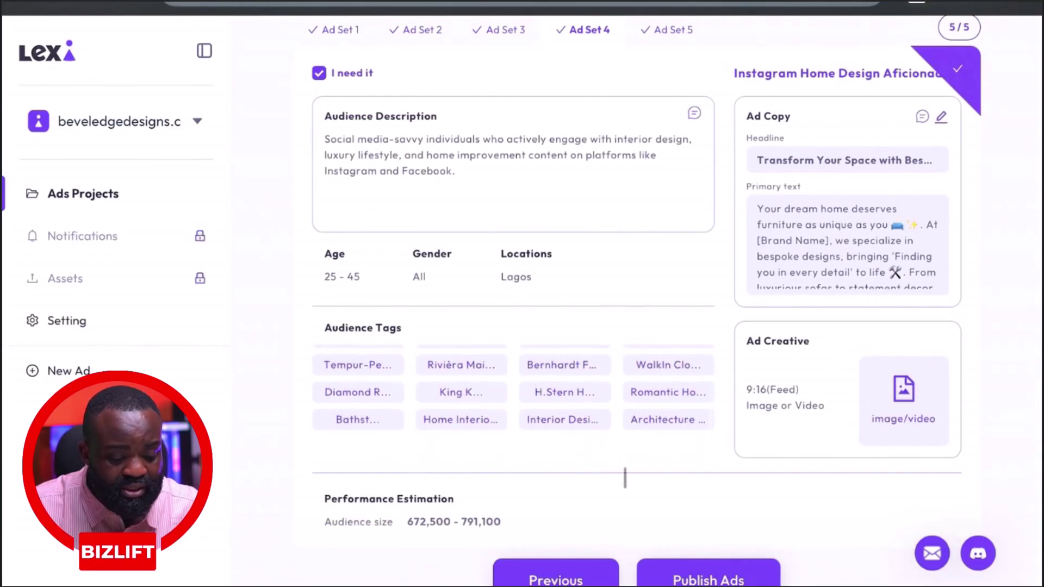
scroll(625, 478, "up", 1)
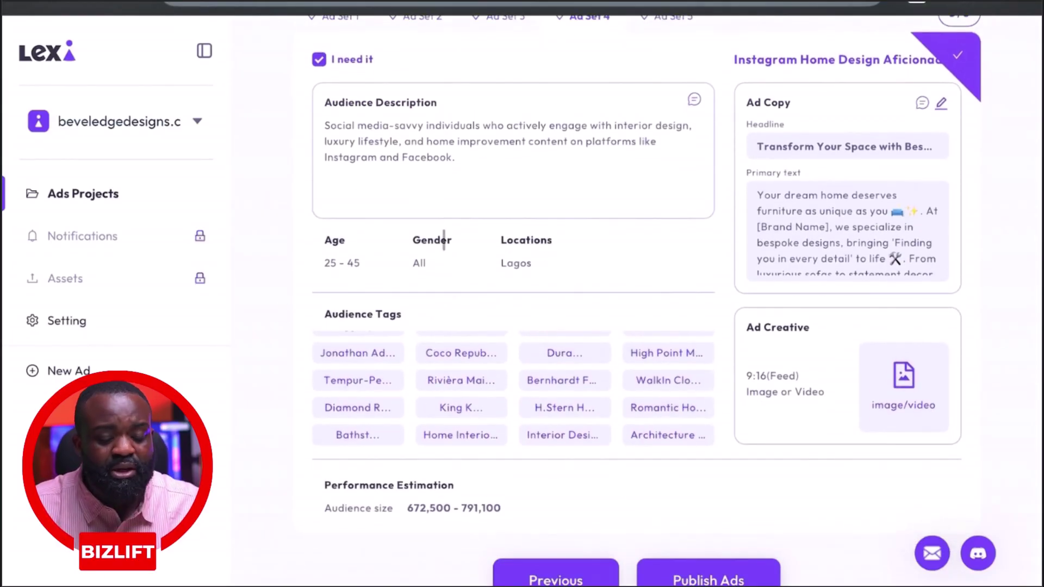